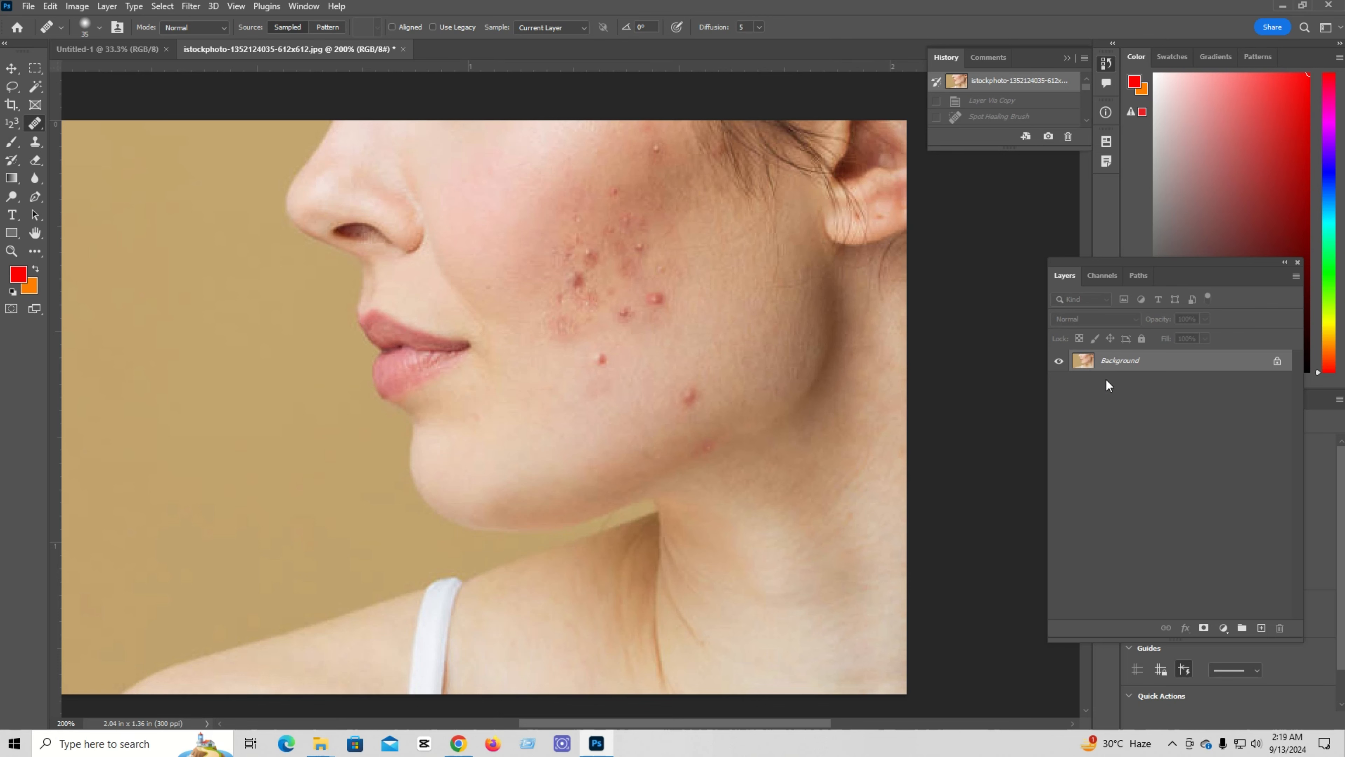
# Duplicate the Background layer to retouch the skin on a separate copy
pyautogui.hotkey('ctrl', 'j')
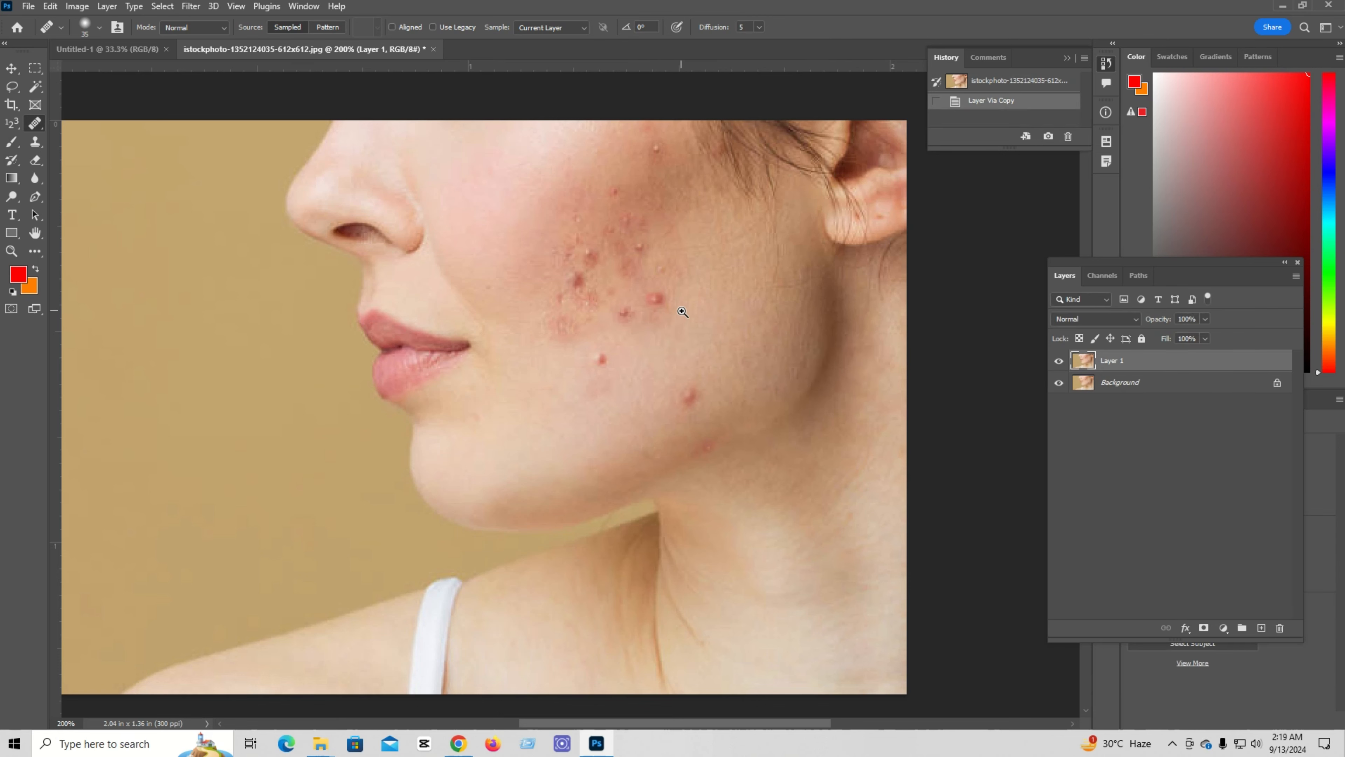
pyautogui.scroll(1, 678, 312)
pyautogui.moveTo(678, 312); pyautogui.dragTo(624, 320)
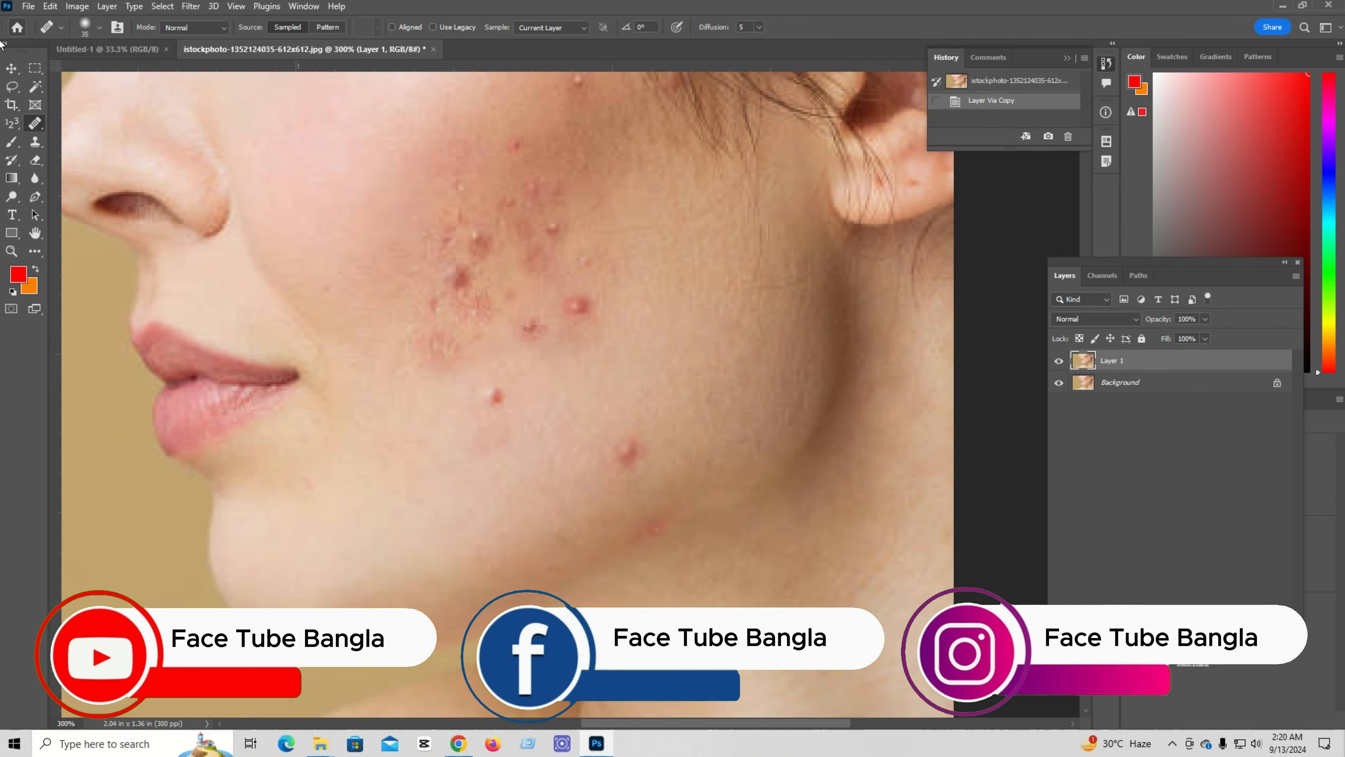
# Activate the Healing Brush with hardness set to 0% and a slightly larger brush size
pyautogui.rightClick(30, 124)
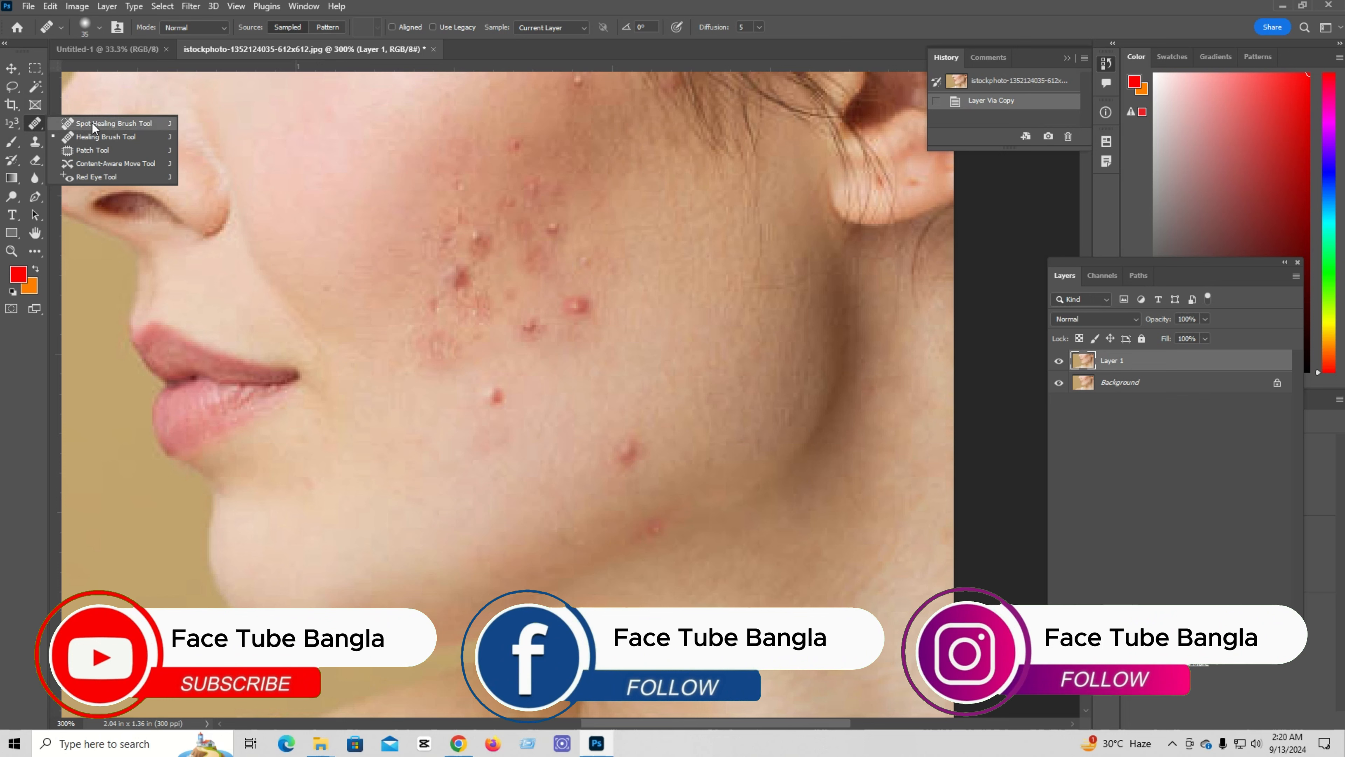
pyautogui.click(133, 125)
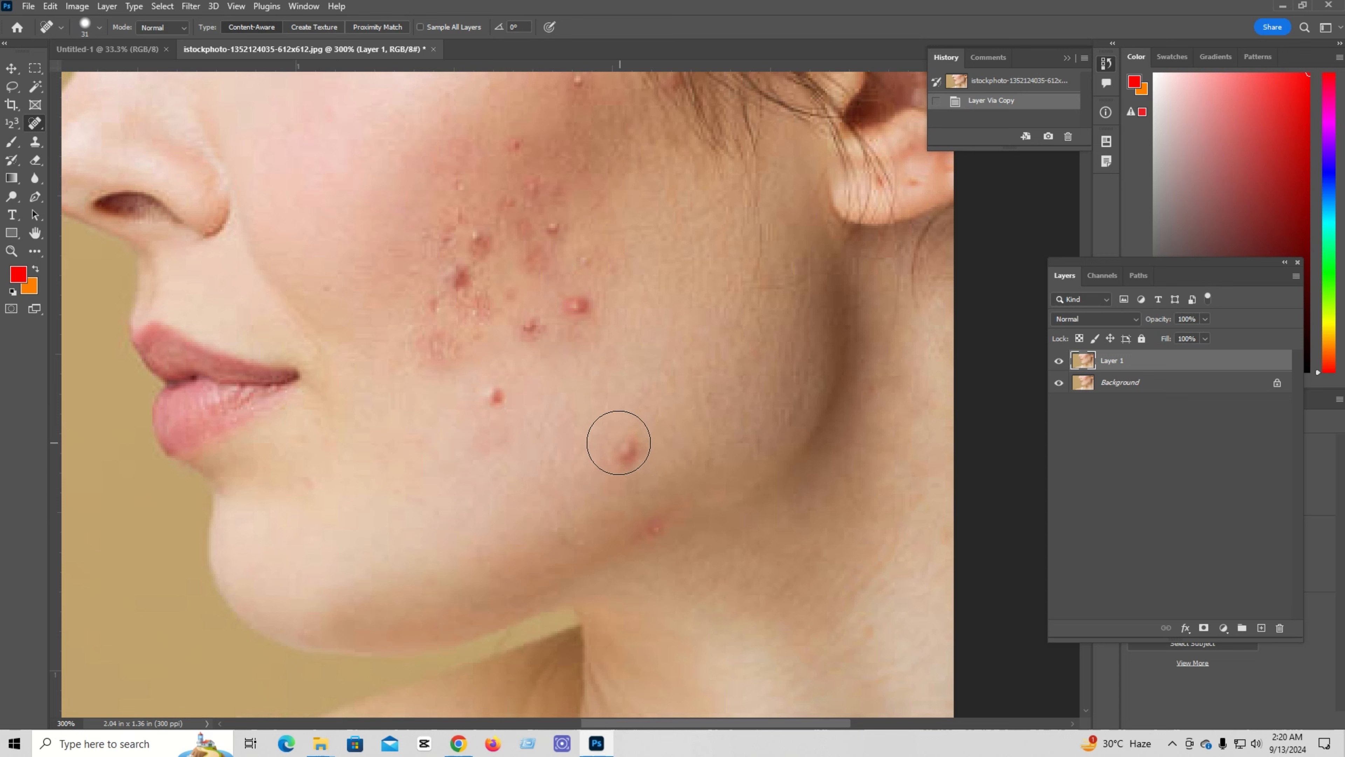
pyautogui.rightClick(35, 129)
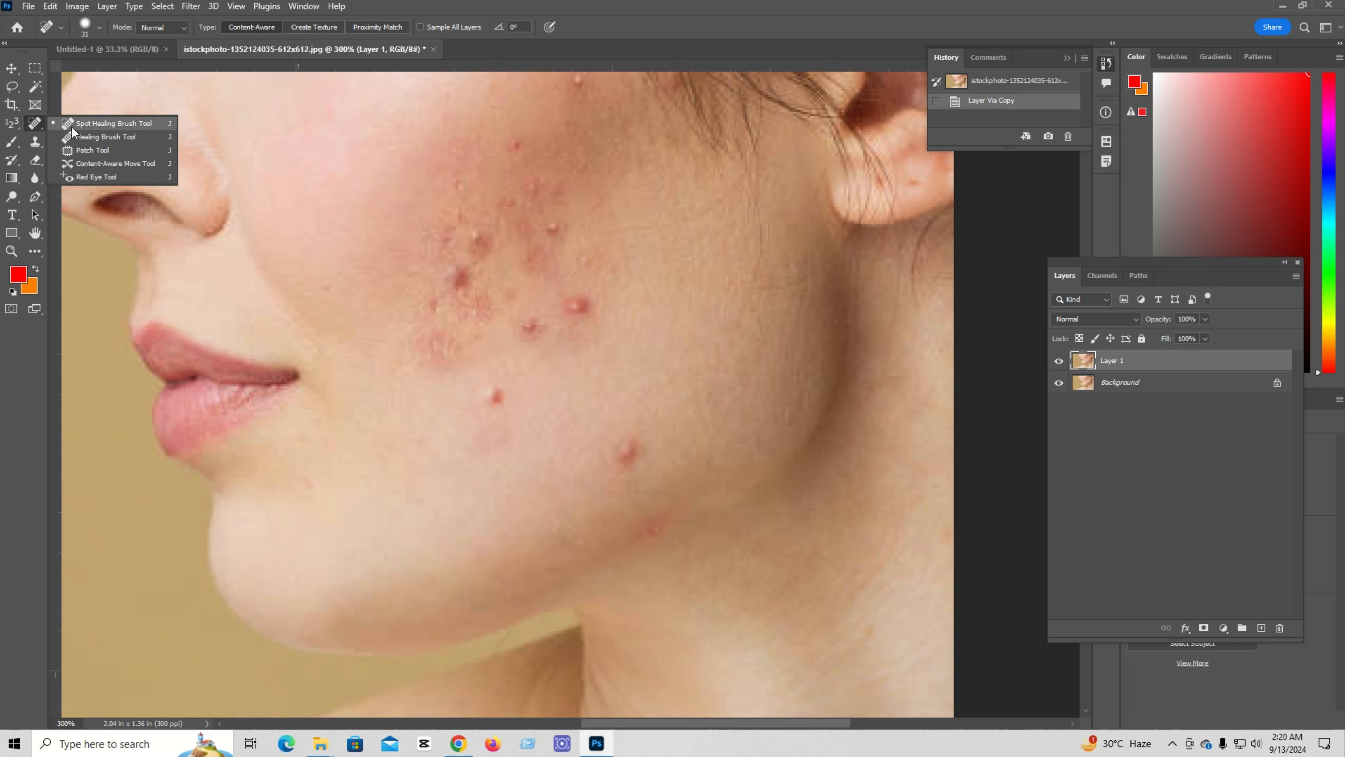
pyautogui.click(97, 139)
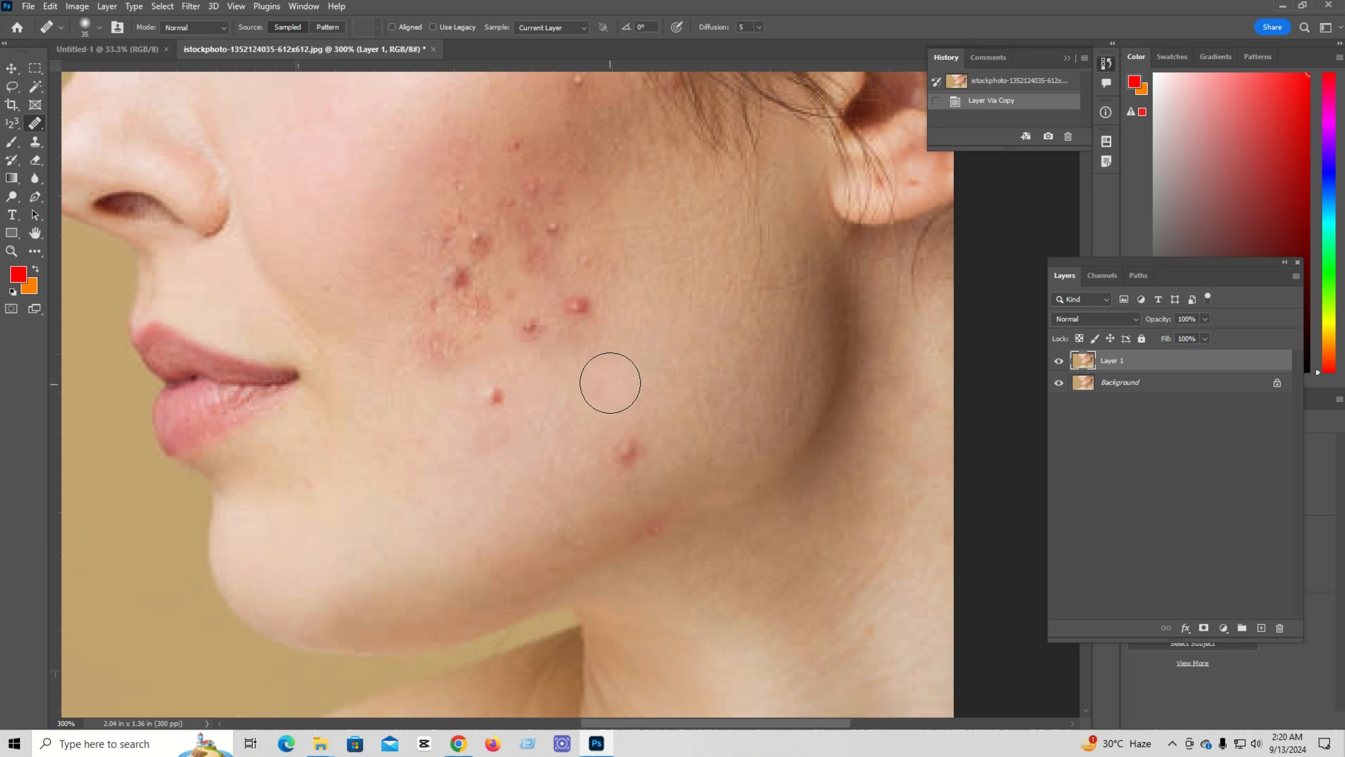
pyautogui.rightClick(608, 374)
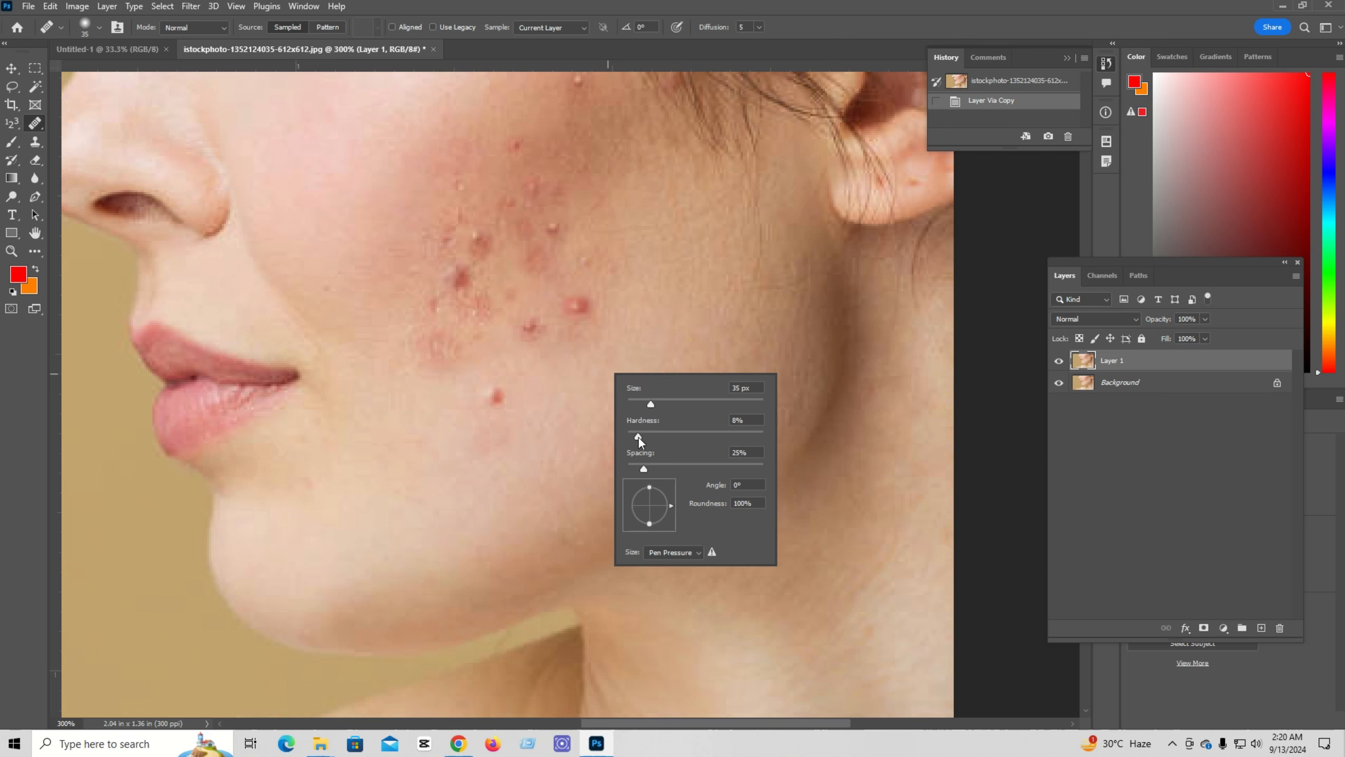
pyautogui.click(623, 436)
pyautogui.moveTo(652, 400); pyautogui.dragTo(655, 401)
# Try to heal the pimple on the lower jaw using clean skin from above it, undoing the first attempt
pyautogui.click(631, 350)
pyautogui.click(617, 449)
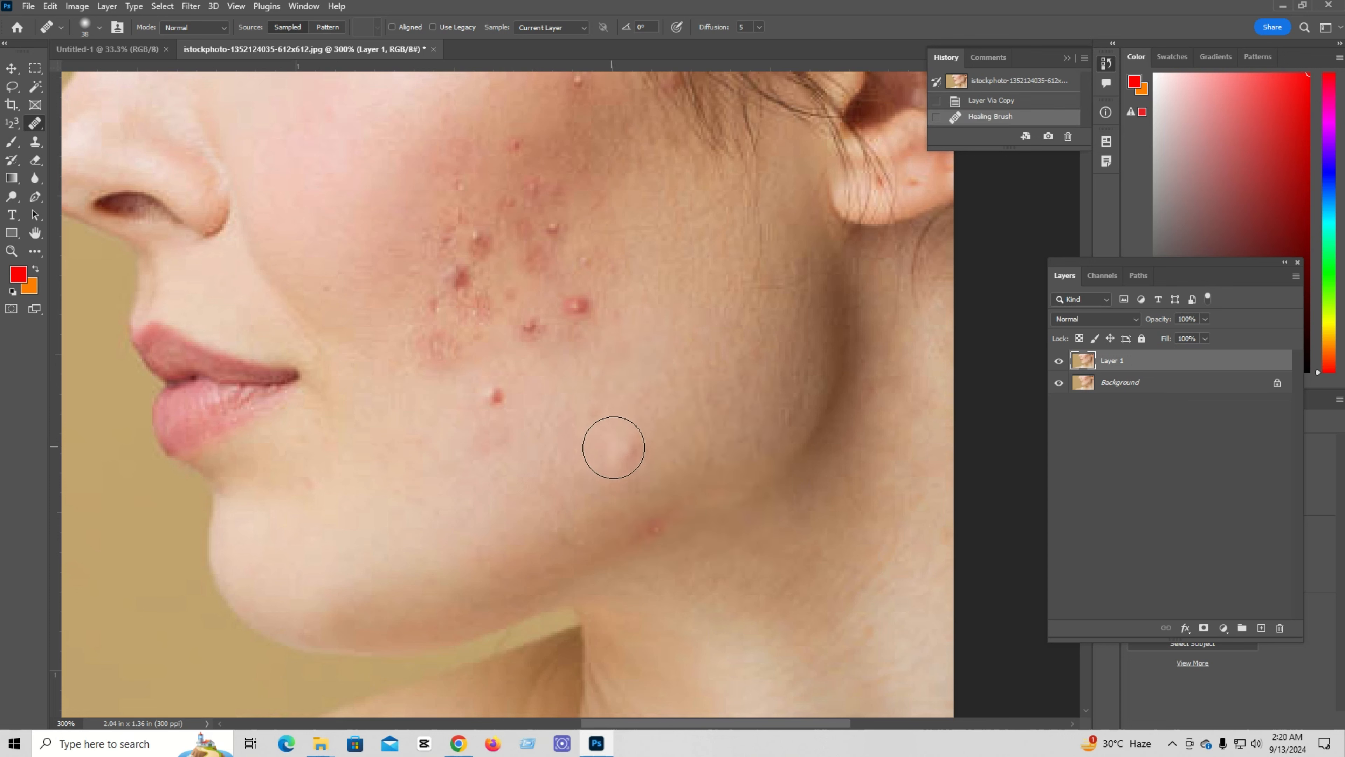
pyautogui.click(611, 464)
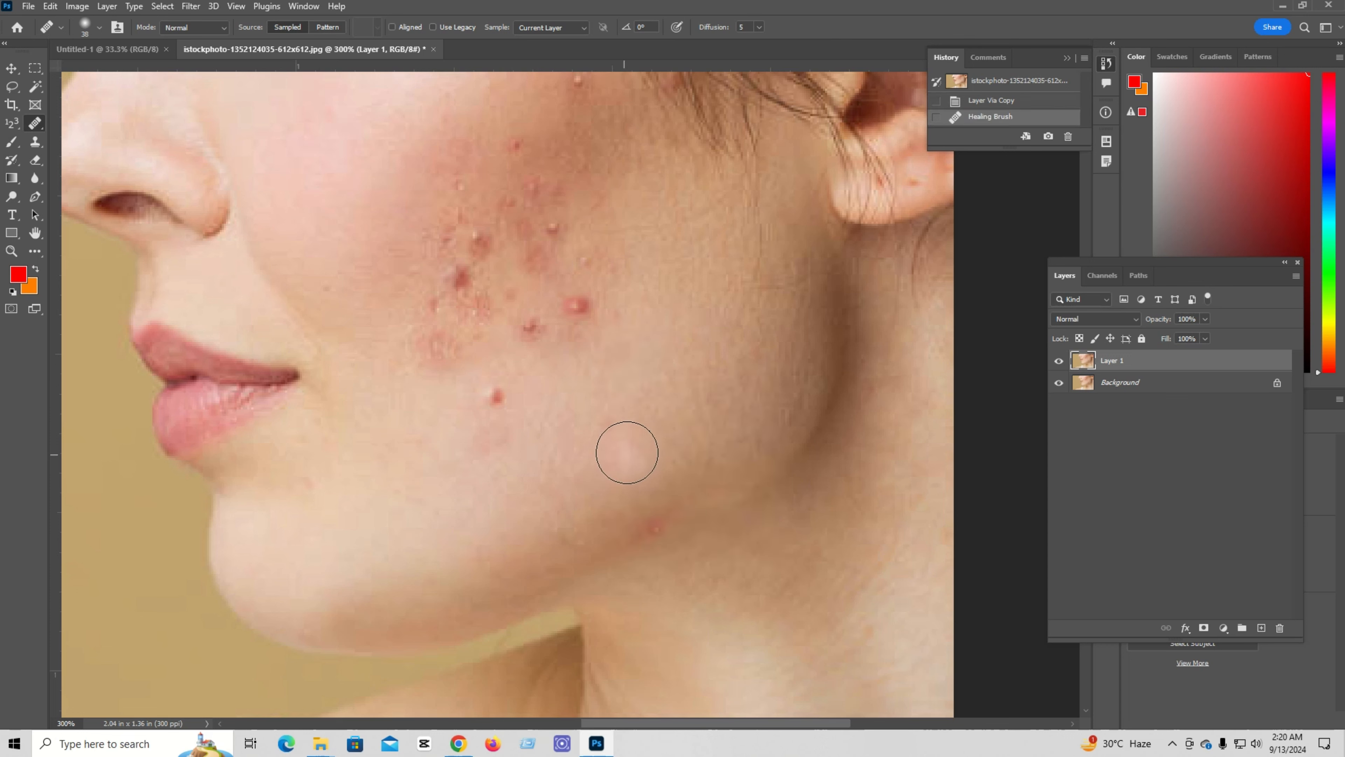
pyautogui.hotkey('ctrl', 'z')
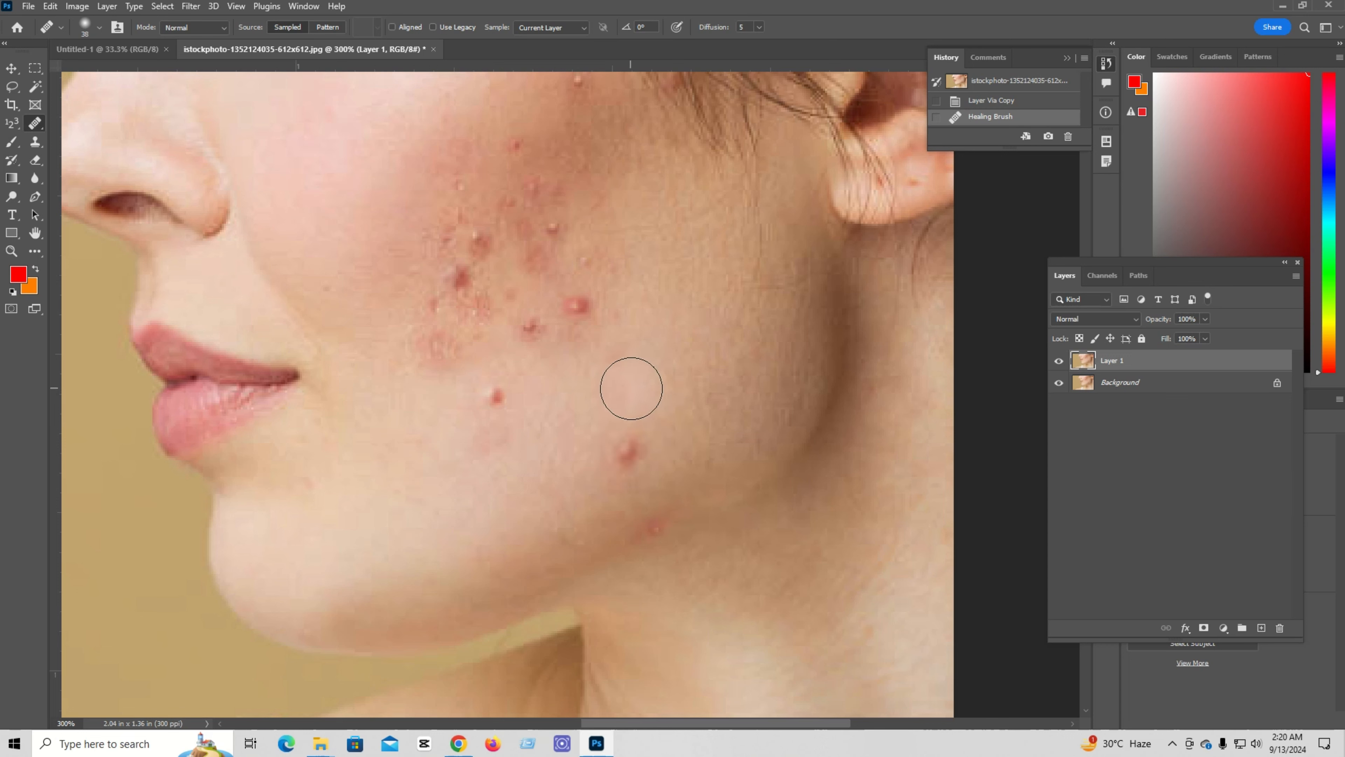
pyautogui.click(623, 455)
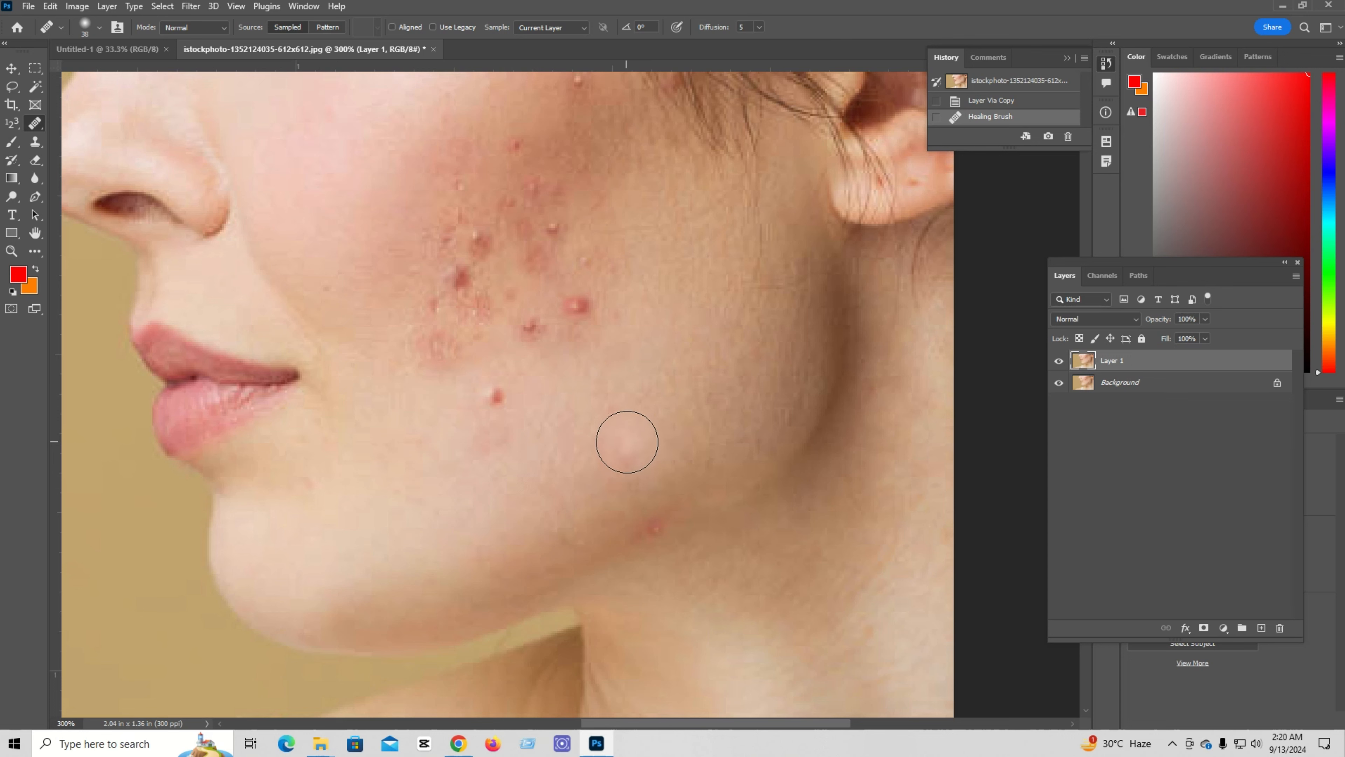
# Set the Healing Brush size to 51 px and heal the pimple on the lower jaw with clean skin sampled nearby
pyautogui.rightClick(634, 381)
pyautogui.click(683, 411)
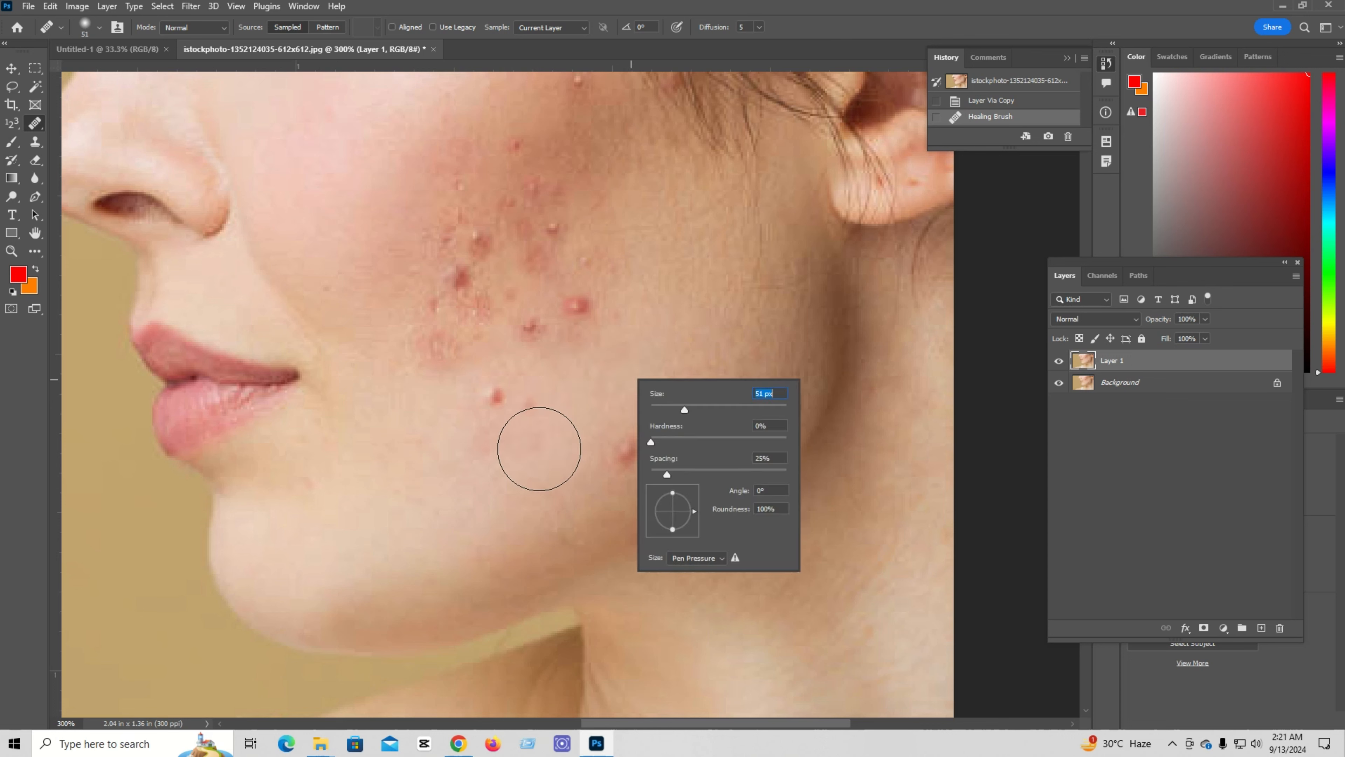
pyautogui.click(583, 407)
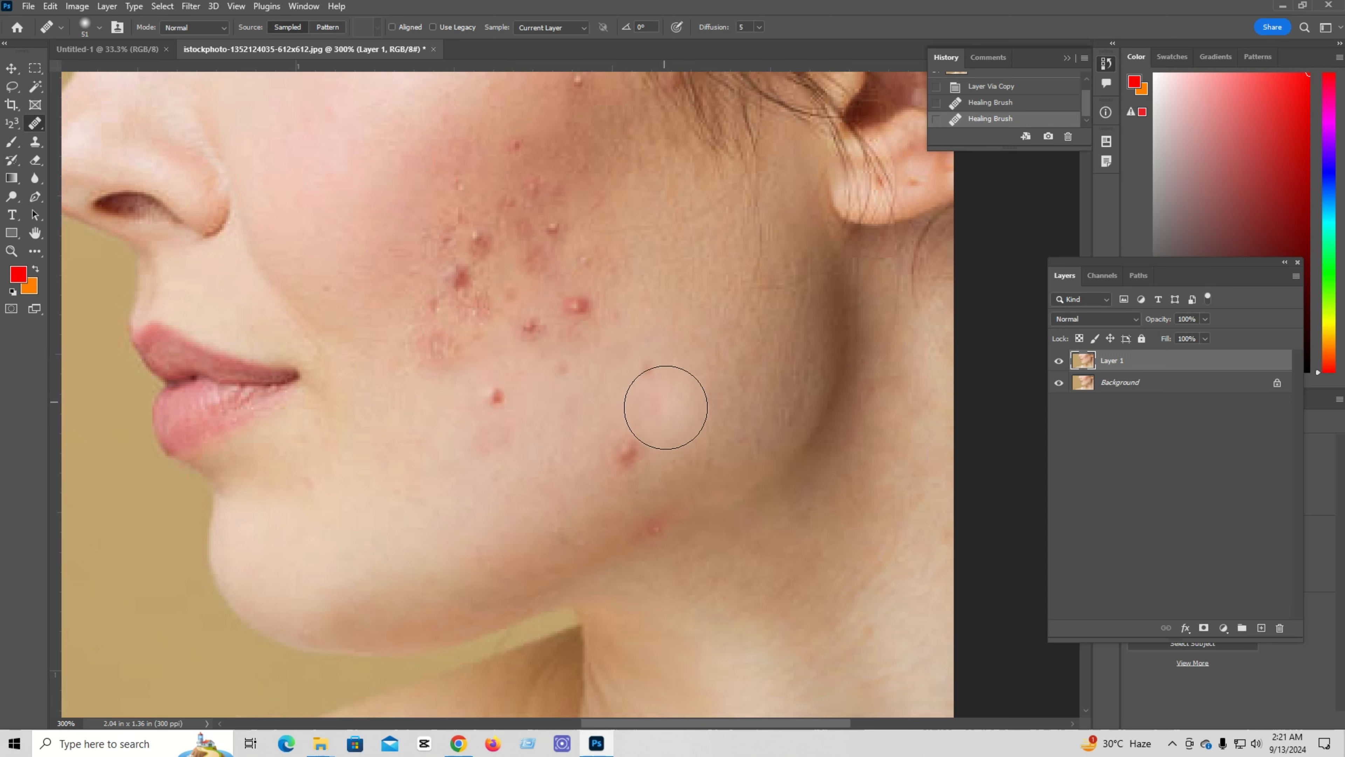
pyautogui.click(631, 455)
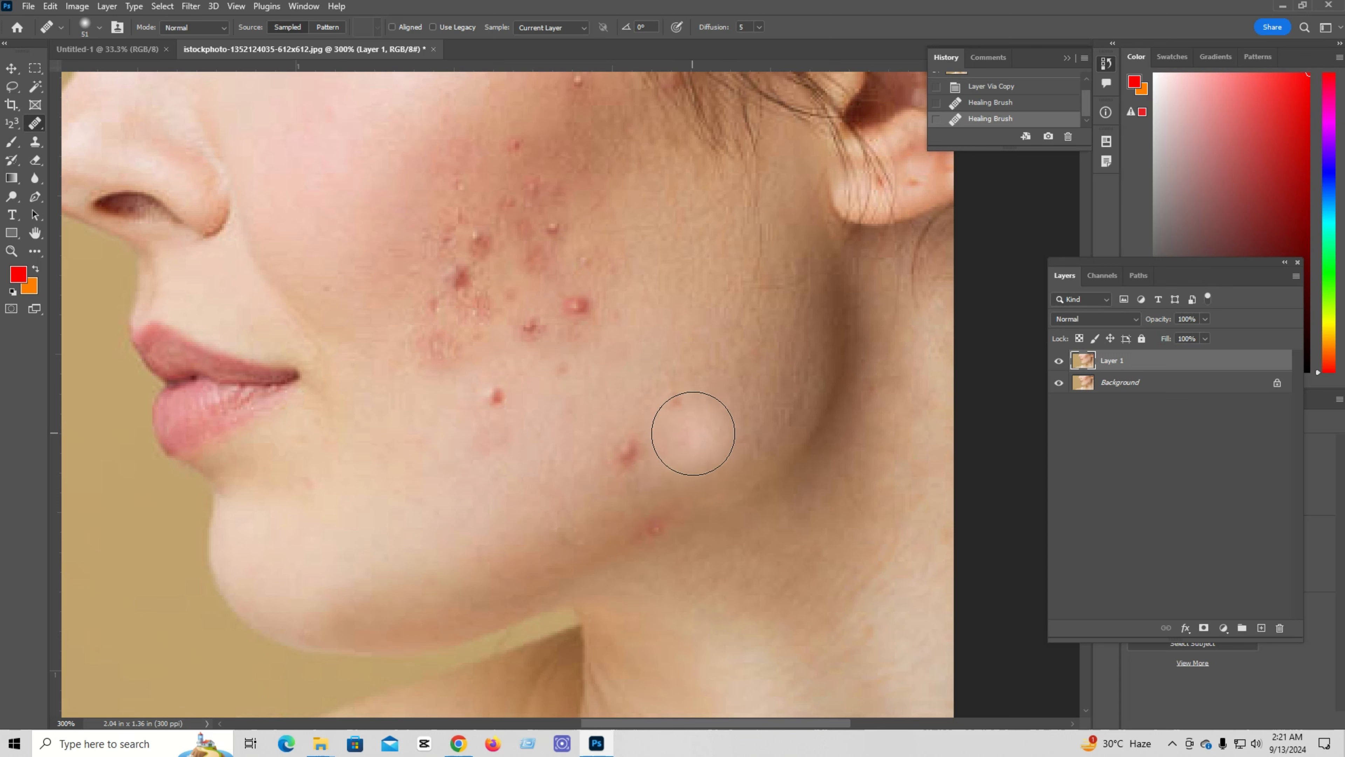
pyautogui.click(692, 433)
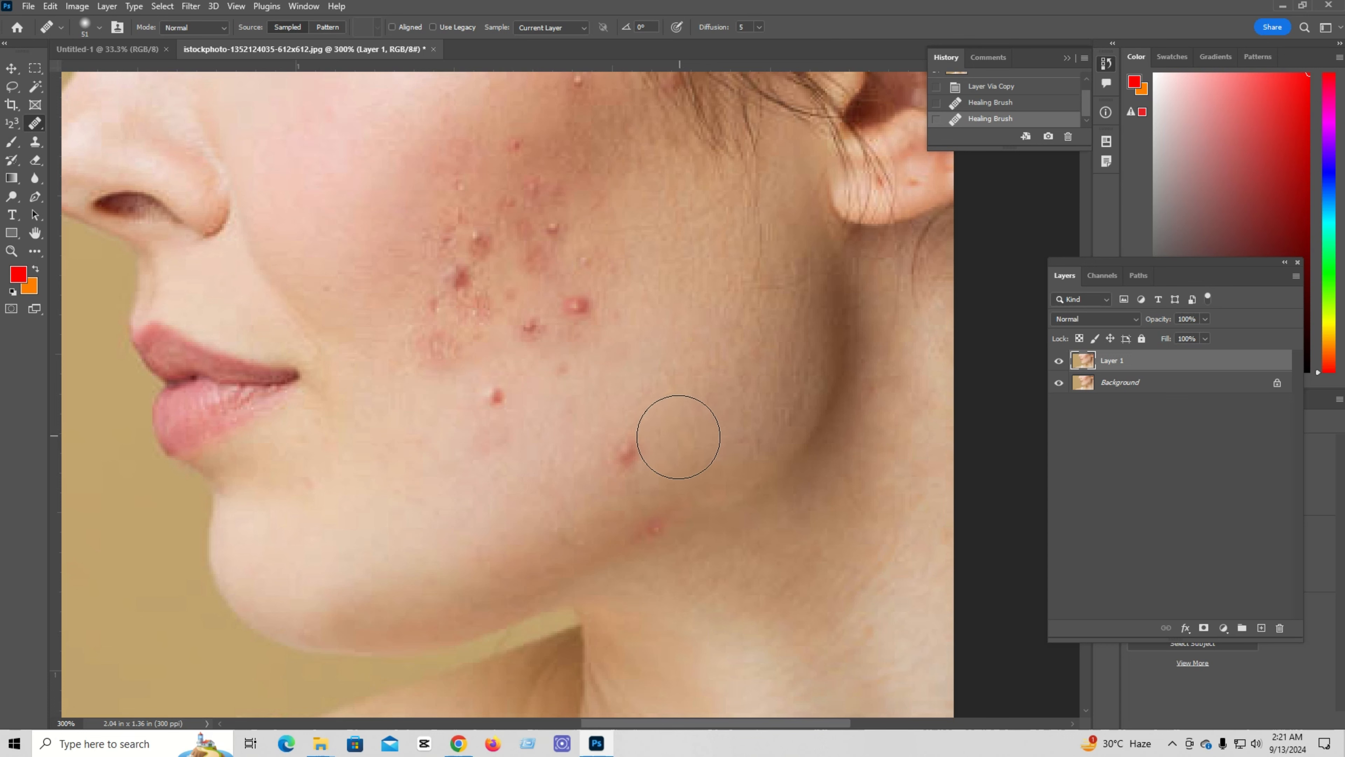
pyautogui.click(630, 449)
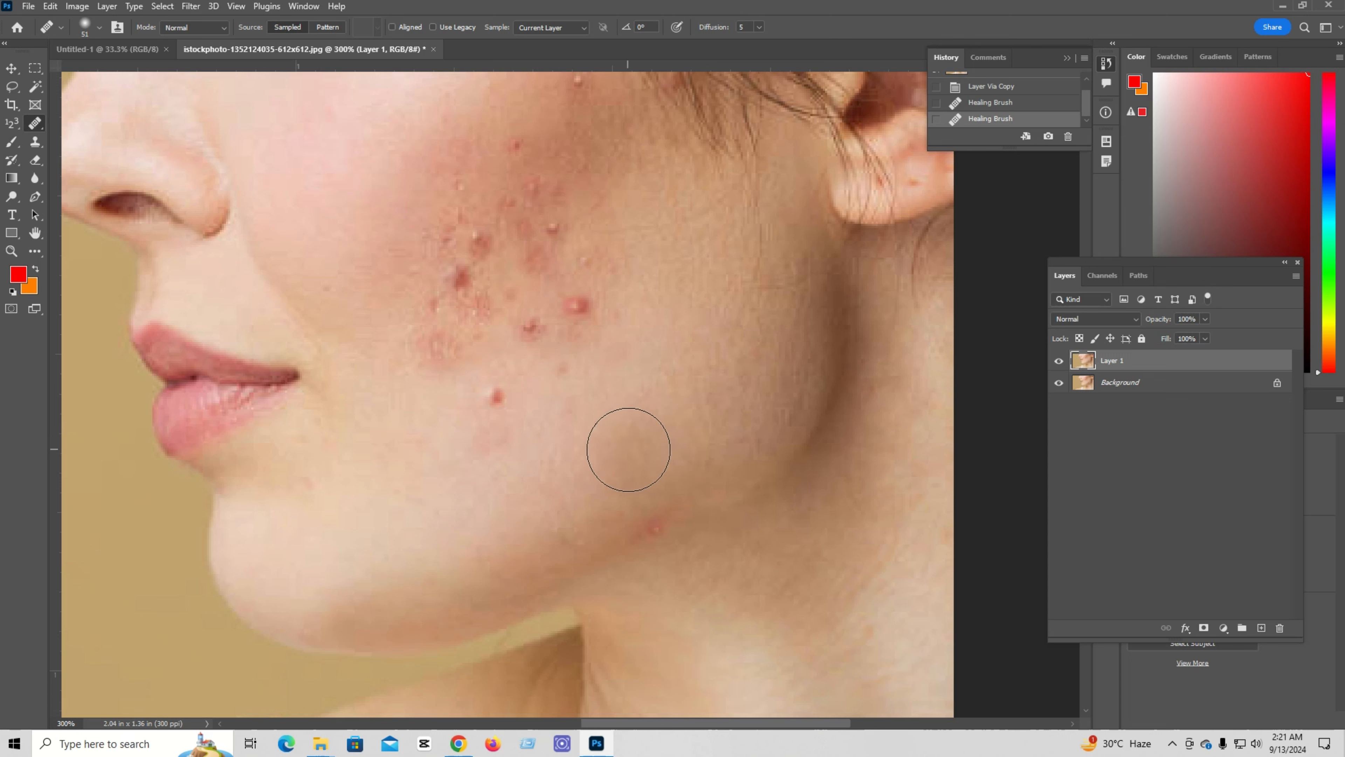
pyautogui.click(628, 449)
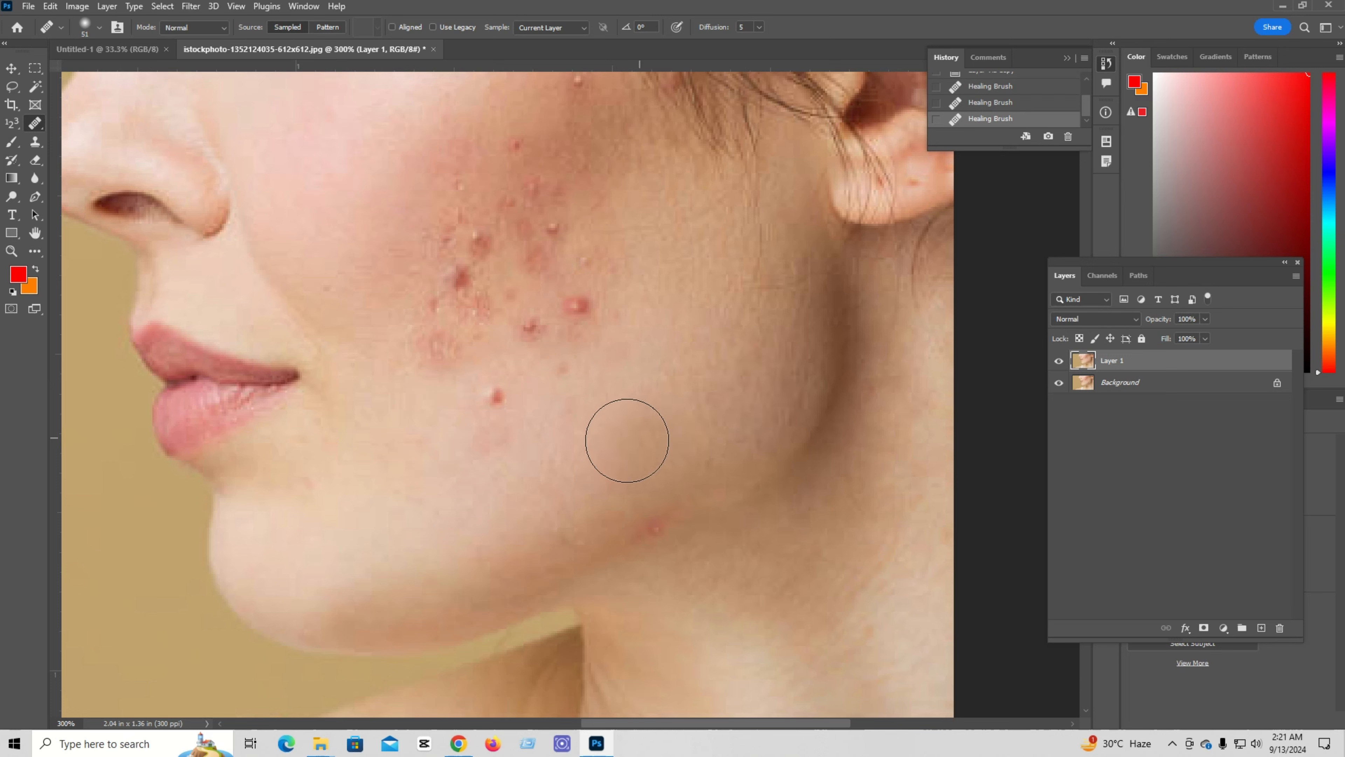
# Reduce the Healing Brush to 25 px and heal the single pimple below the acne cluster with skin sampled just beneath it
pyautogui.click(508, 433)
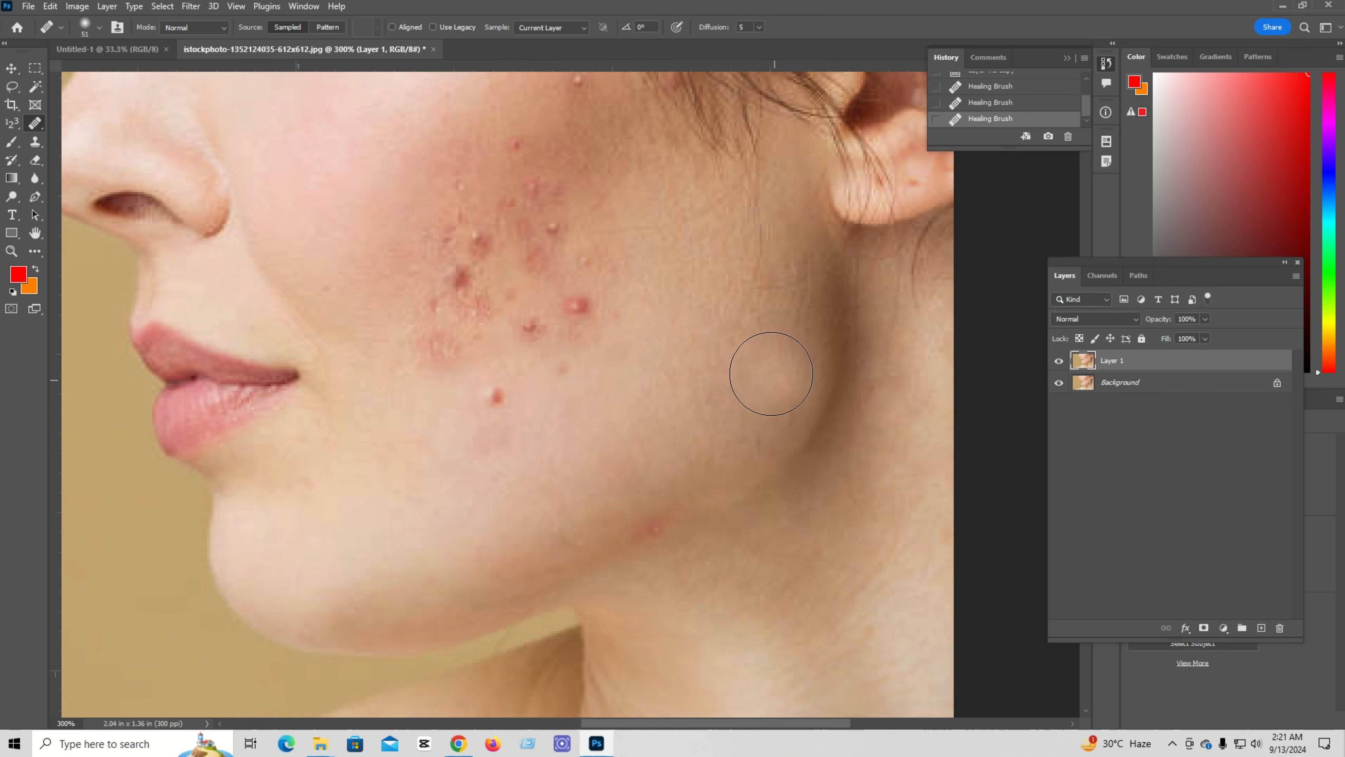
pyautogui.click(498, 398)
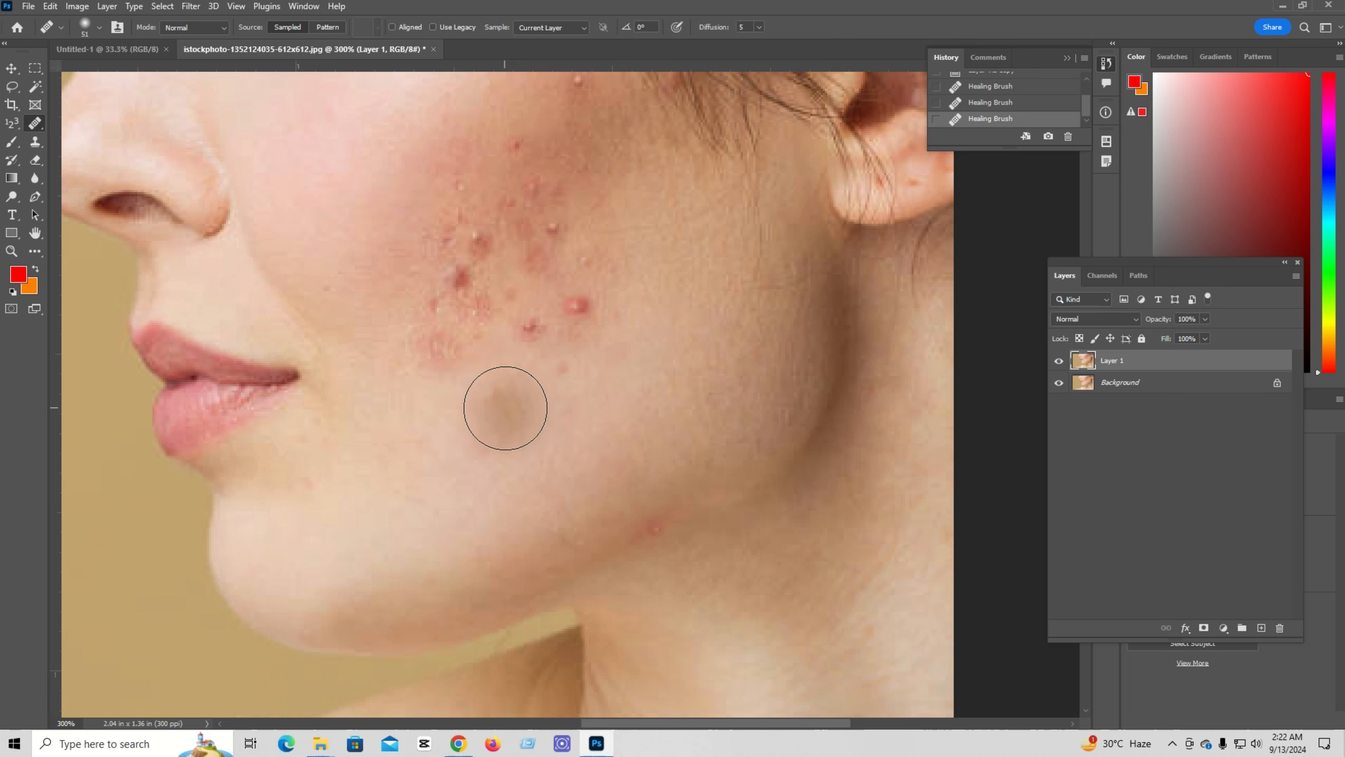
pyautogui.press('[')
pyautogui.press('[')
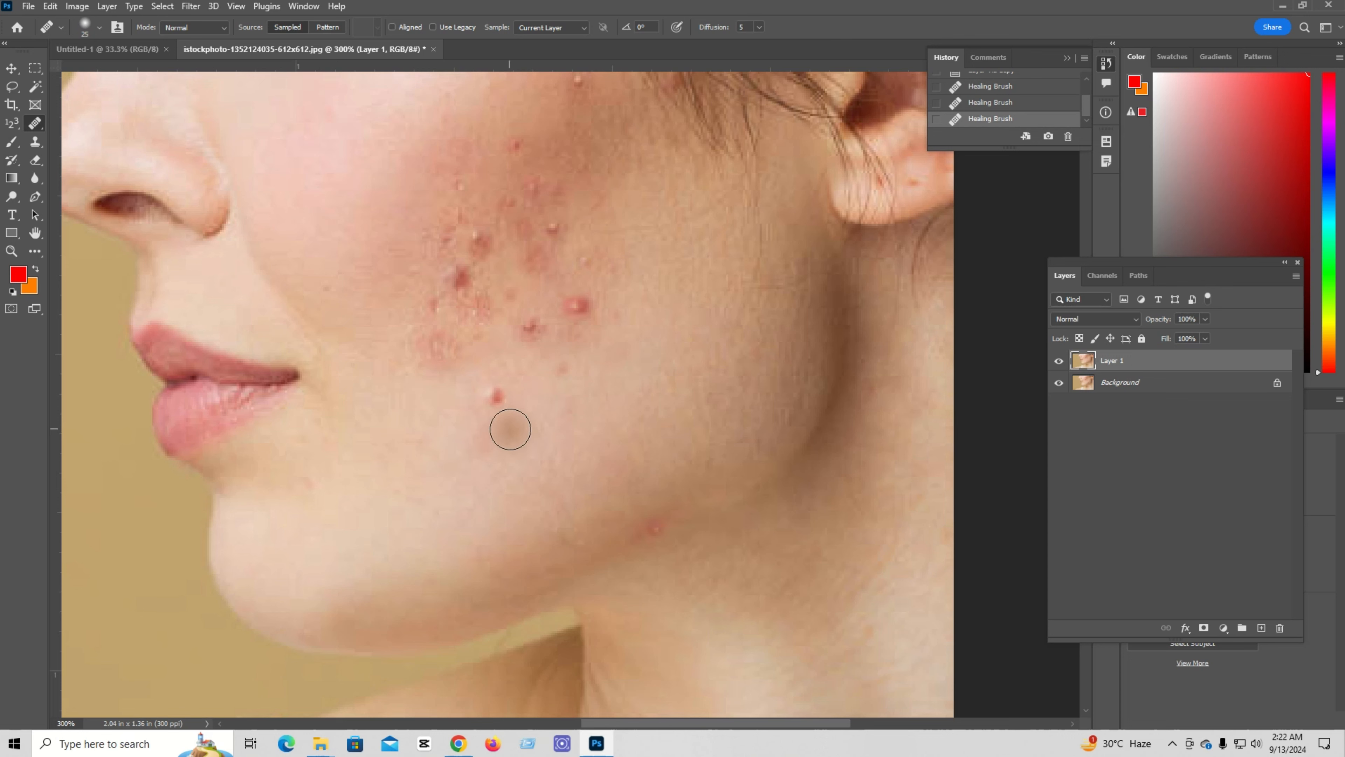
pyautogui.press('alt')
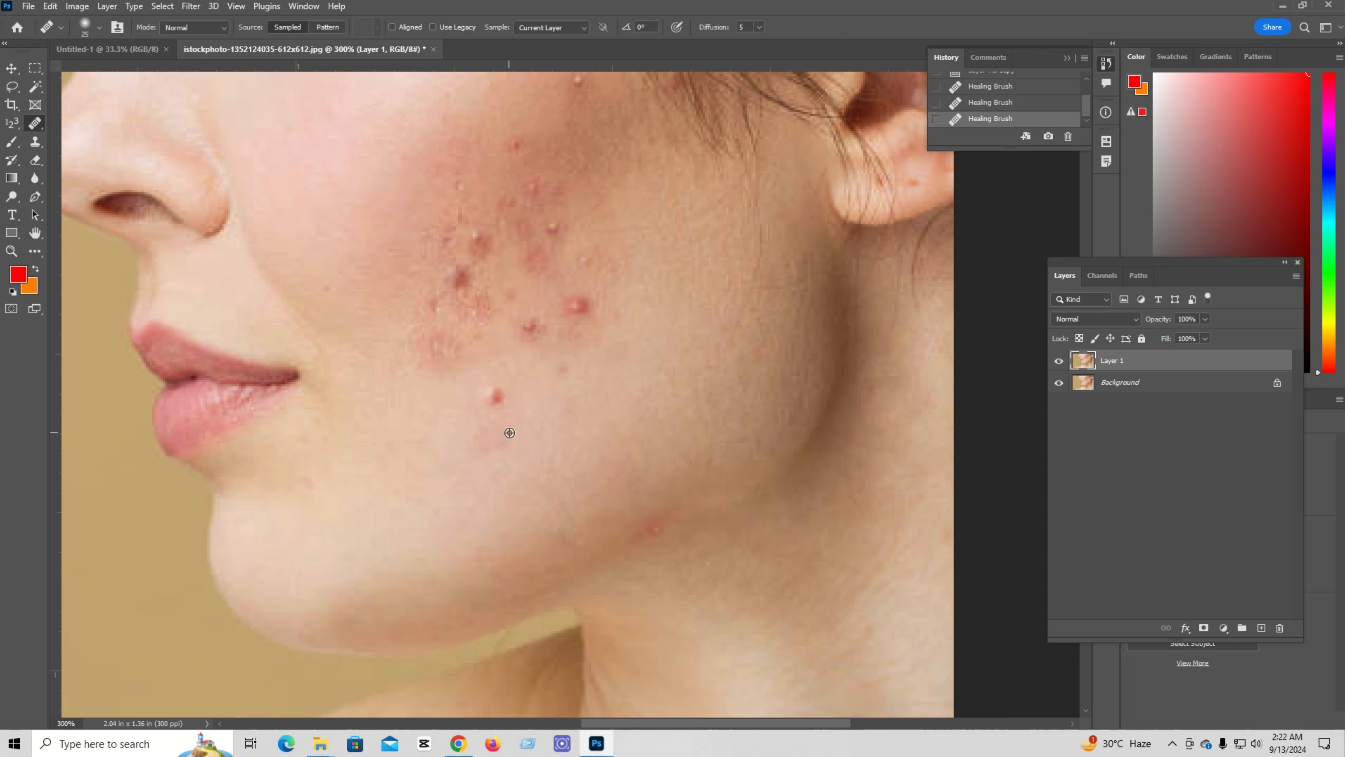
pyautogui.click(499, 400)
# Heal the two red pimples along the lower edge of the acne cluster, sampling clean cheek skin for each
pyautogui.keyDown('alt'); pyautogui.click(612, 345); pyautogui.keyUp('alt')
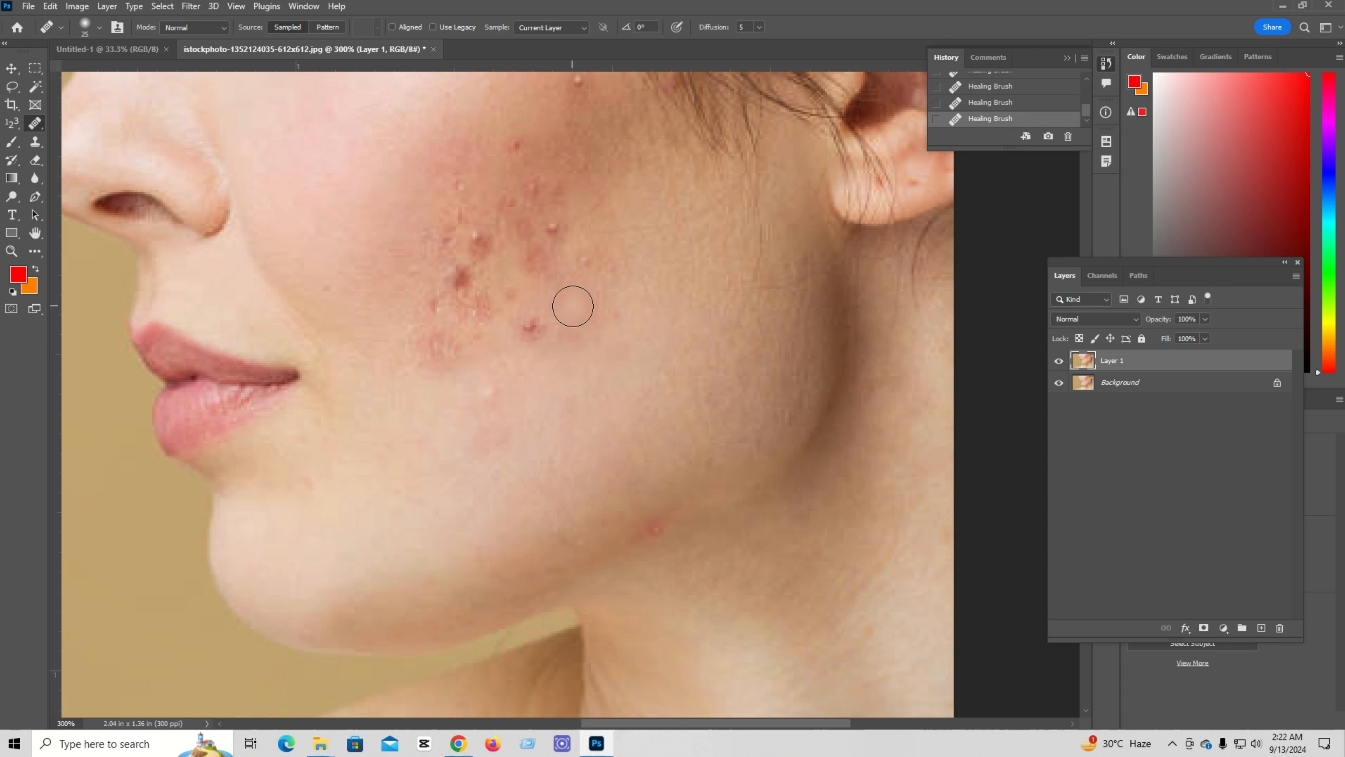
pyautogui.click(586, 307)
pyautogui.keyDown('alt'); pyautogui.click(584, 380); pyautogui.keyUp('alt')
pyautogui.click(525, 324)
pyautogui.moveTo(527, 324); pyautogui.dragTo(539, 331)
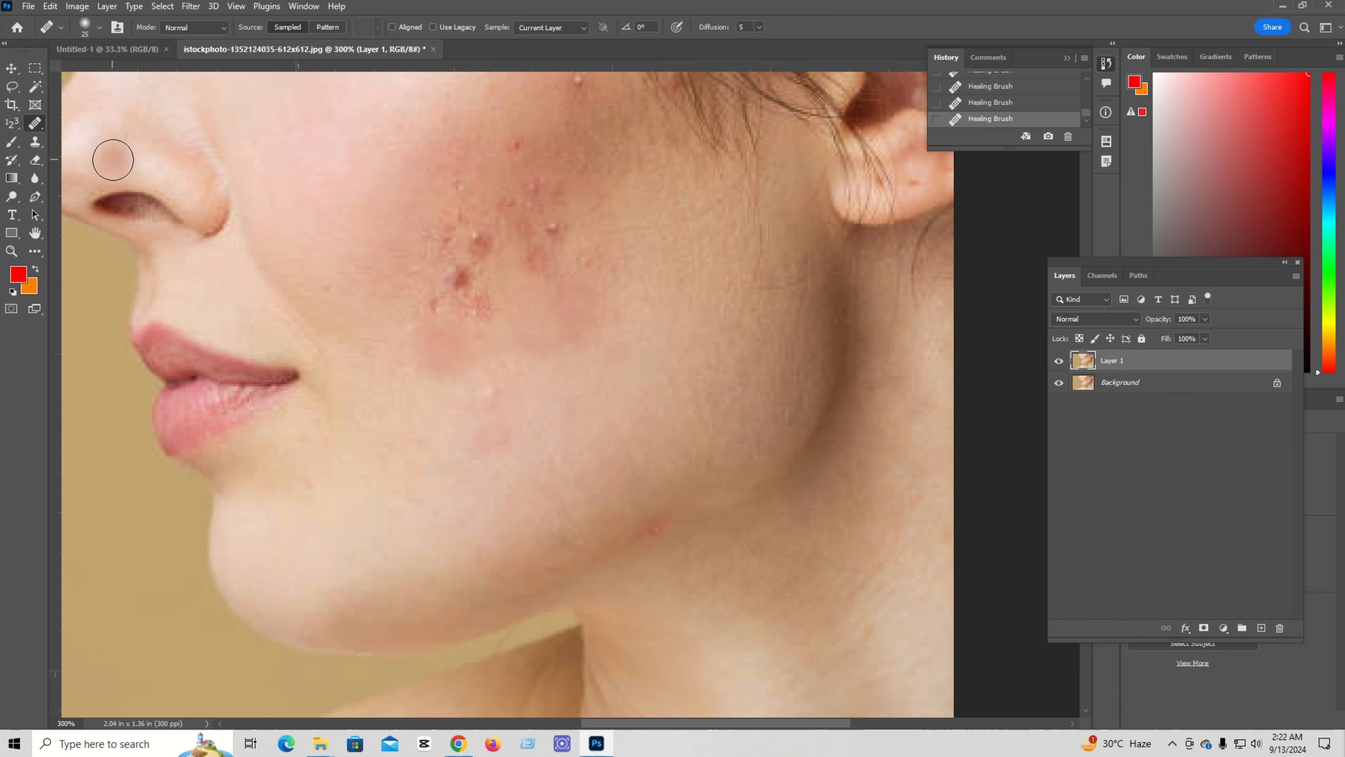
# Switch from the Healing Brush to the Patch Tool for the remaining acne
pyautogui.rightClick(35, 123)
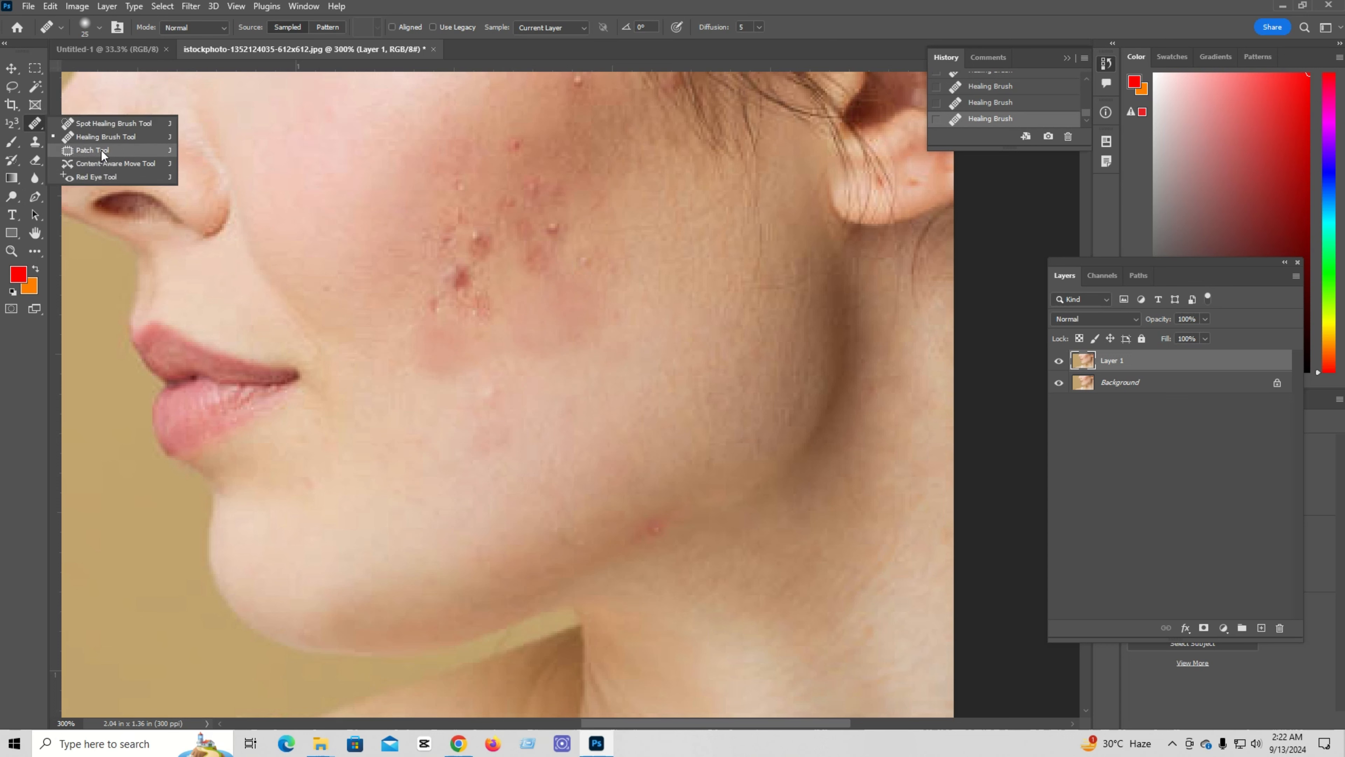
pyautogui.click(128, 151)
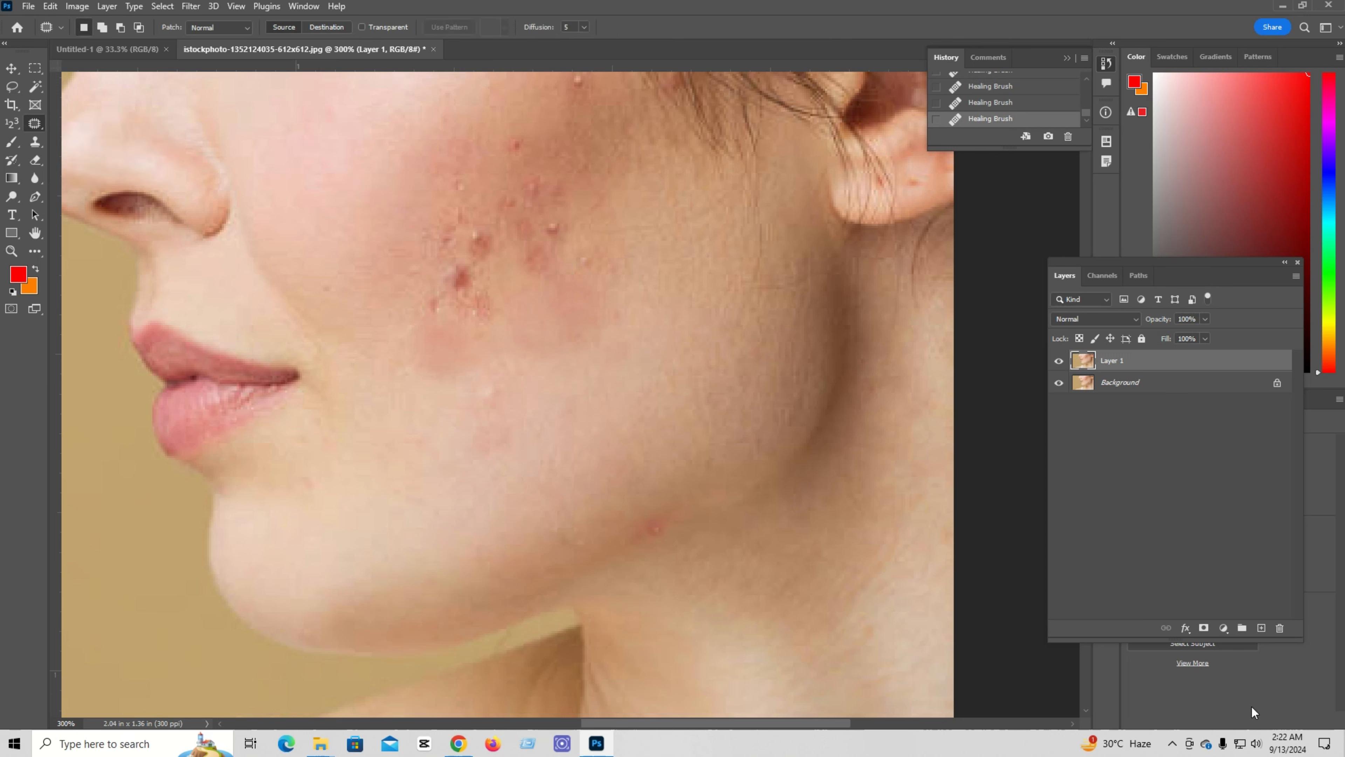